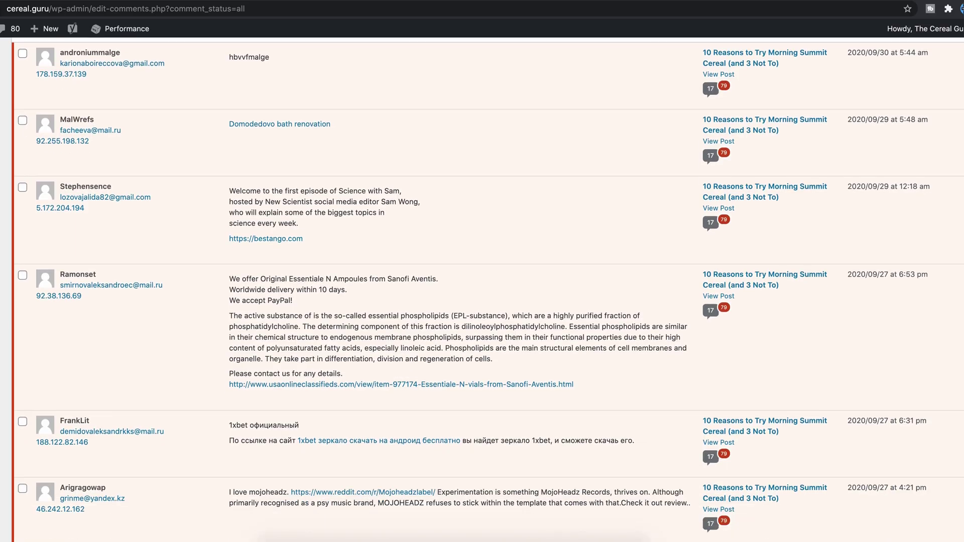
Go from the WordPress admin dashboard to the Add Plugins page
{"action": "scroll", "coordinate": [481, 289], "scroll_direction": "down", "scroll_amount": 15}
{"action": "scroll", "coordinate": [481, 290], "scroll_direction": "down", "scroll_amount": 3}
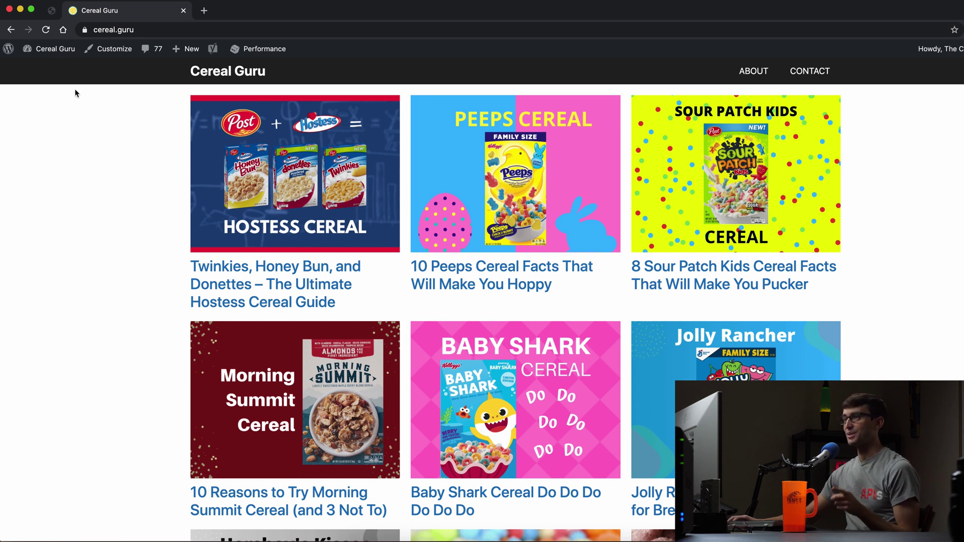
{"action": "mouse_move", "coordinate": [55, 49]}
{"action": "left_click", "coordinate": [60, 67]}
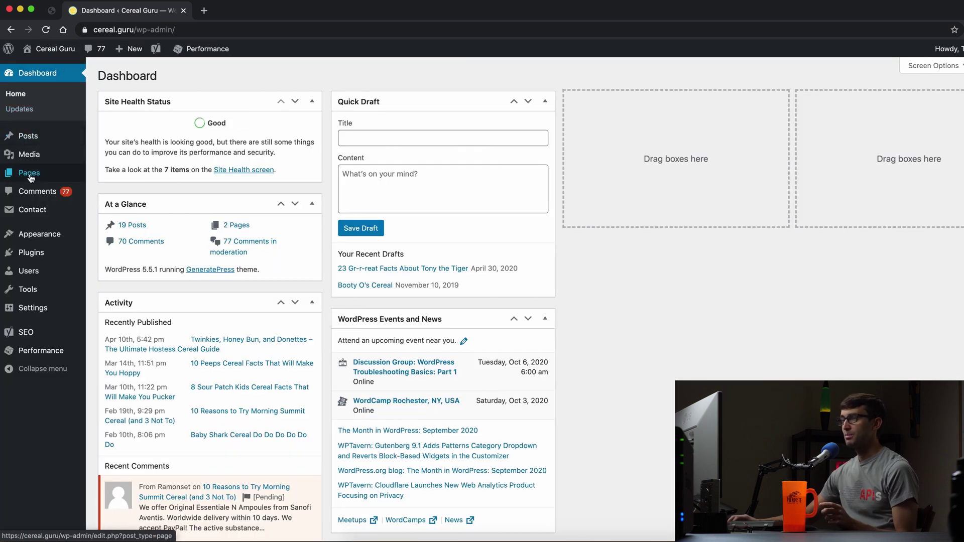
{"action": "mouse_move", "coordinate": [46, 259]}
{"action": "left_click", "coordinate": [107, 271]}
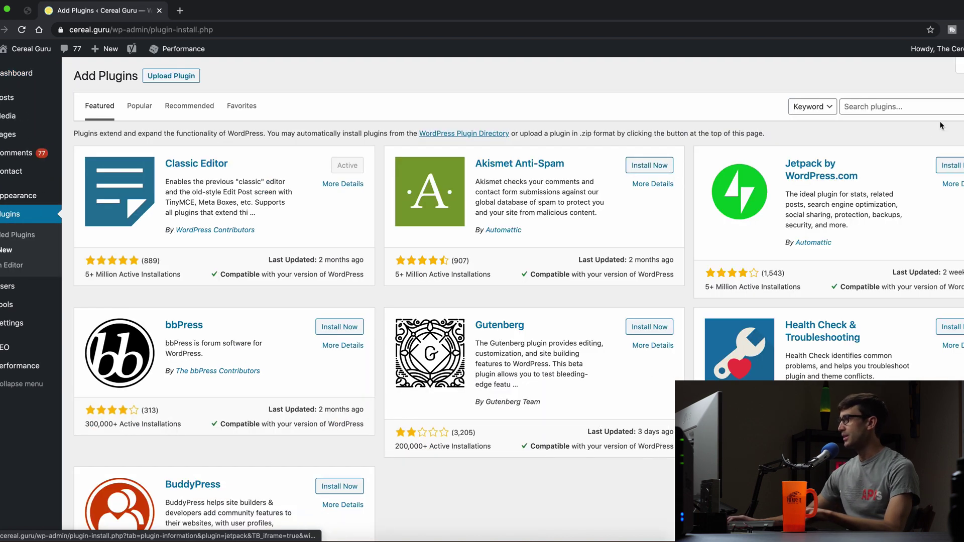
Search the plugin directory for 'reCaptcha by BestWebSoft' and install it
{"action": "left_click", "coordinate": [915, 106]}
{"action": "type", "text": "reCaptcha by BestWebSoft"}
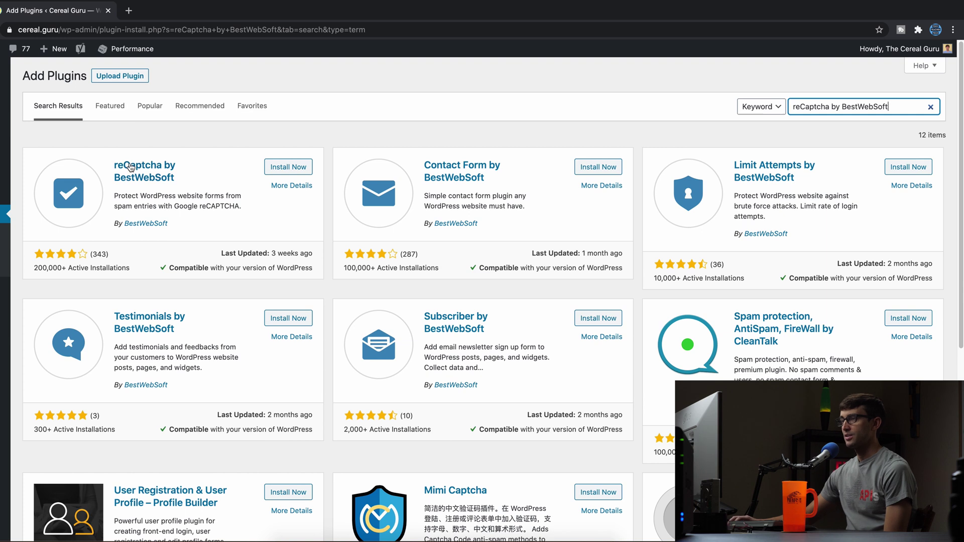
{"action": "left_click", "coordinate": [276, 172]}
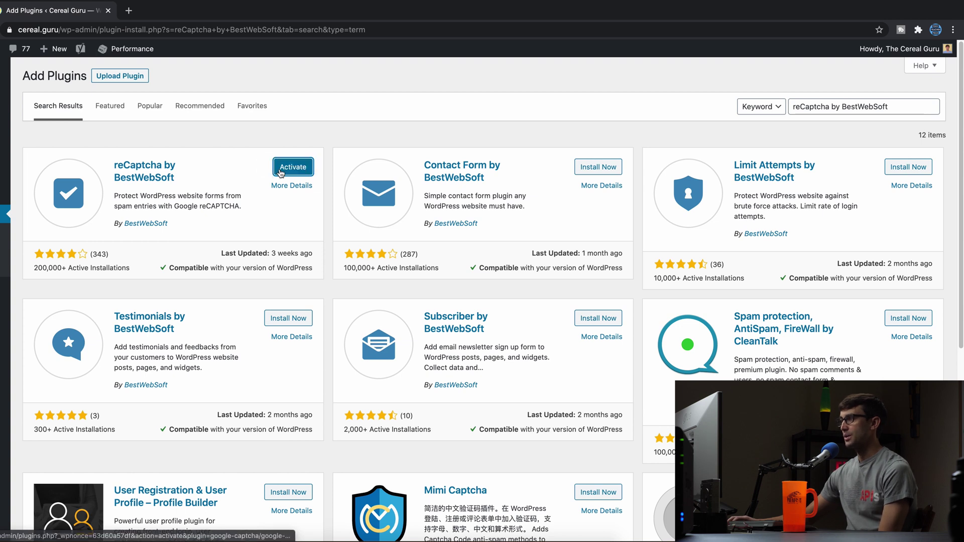
Activate reCaptcha by BestWebSoft and open its Settings page from the Plugins list
{"action": "left_click", "coordinate": [281, 173]}
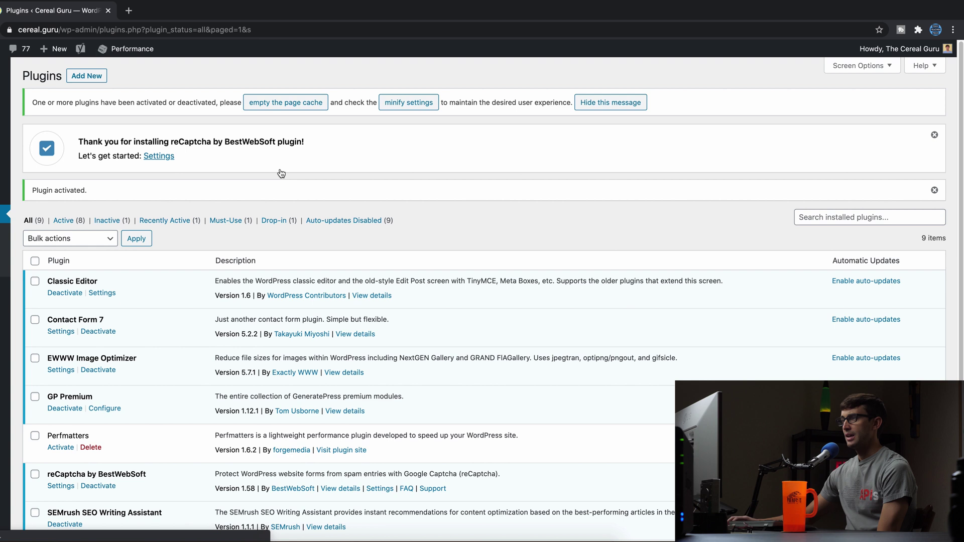
{"action": "scroll", "coordinate": [200, 316], "scroll_direction": "down", "scroll_amount": 3}
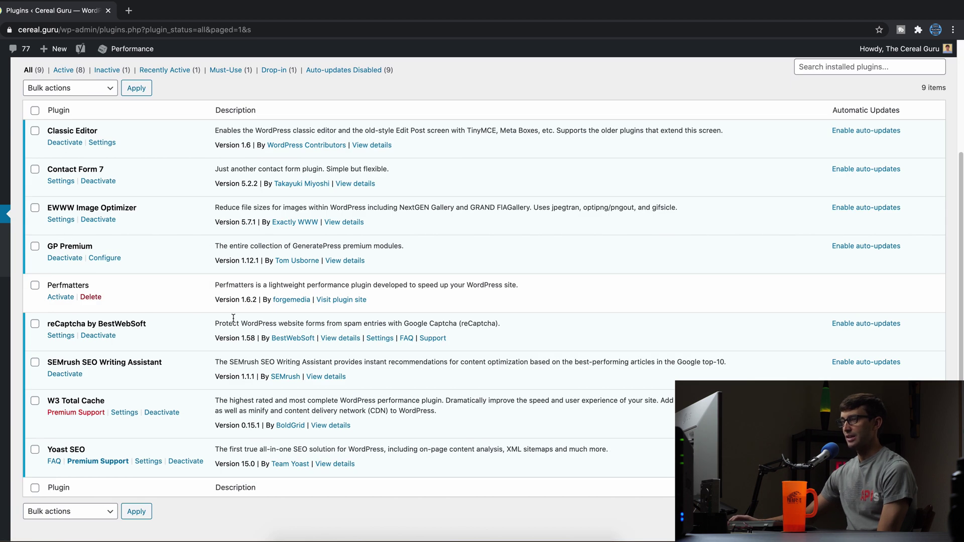
{"action": "left_click", "coordinate": [66, 337]}
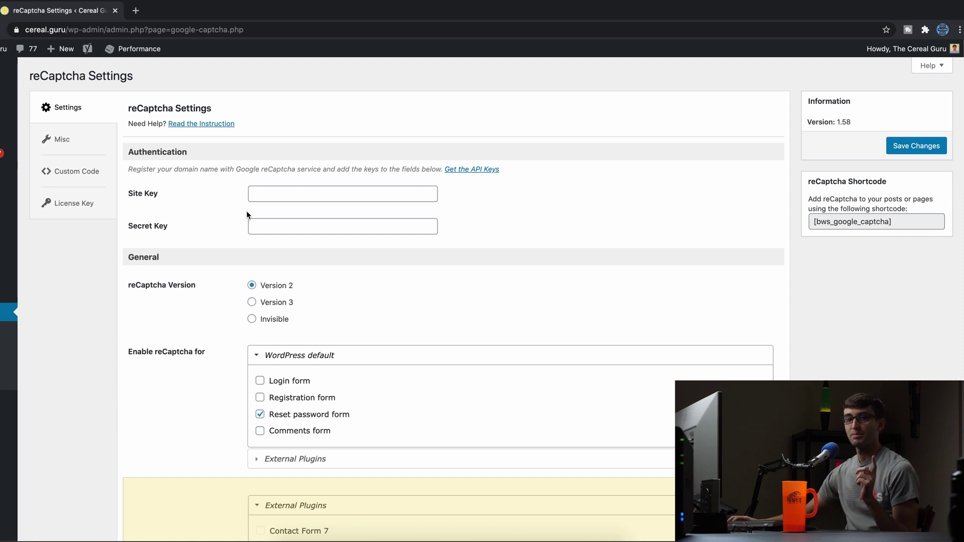
Open the cereal.guru site's reCAPTCHA settings, expand its keys, and copy the site key
{"action": "left_click", "coordinate": [51, 14]}
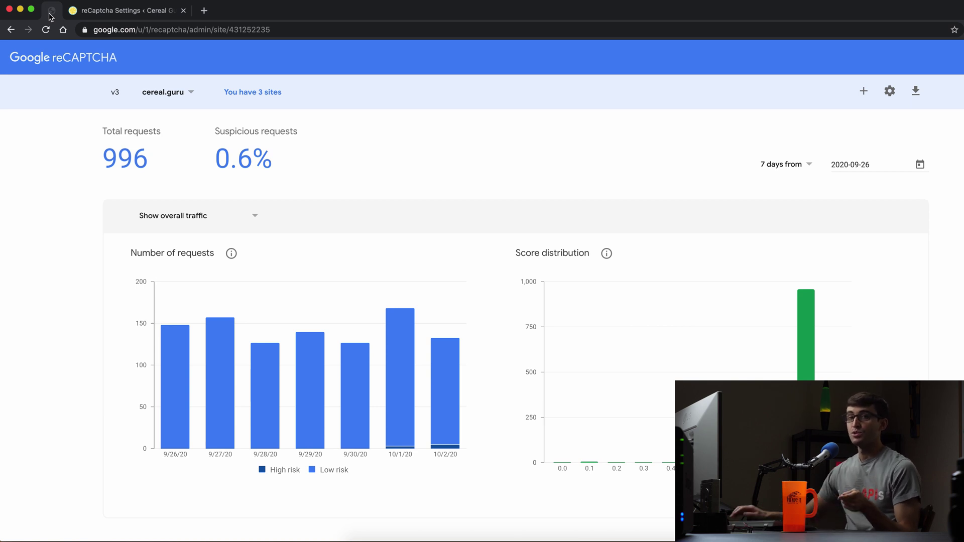
{"action": "left_click", "coordinate": [889, 91]}
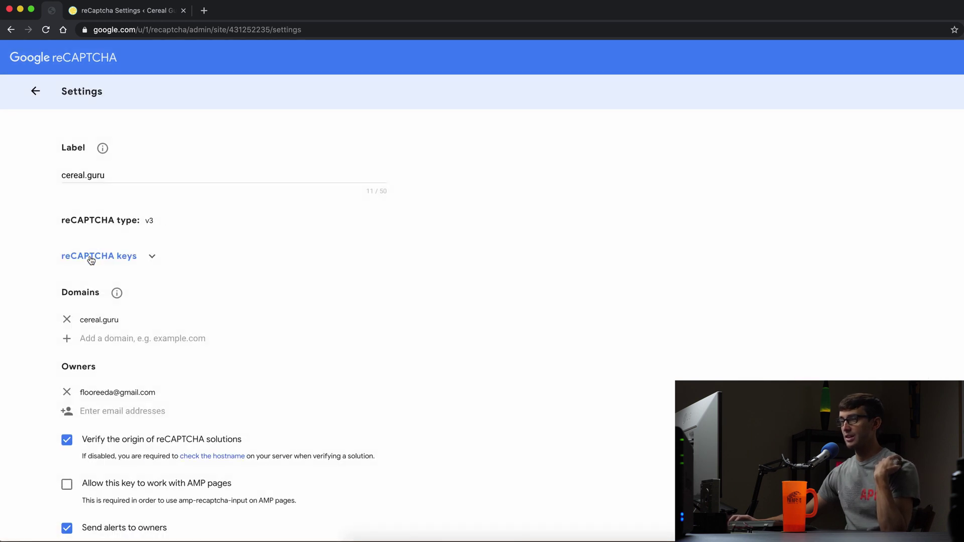
{"action": "left_click", "coordinate": [150, 257]}
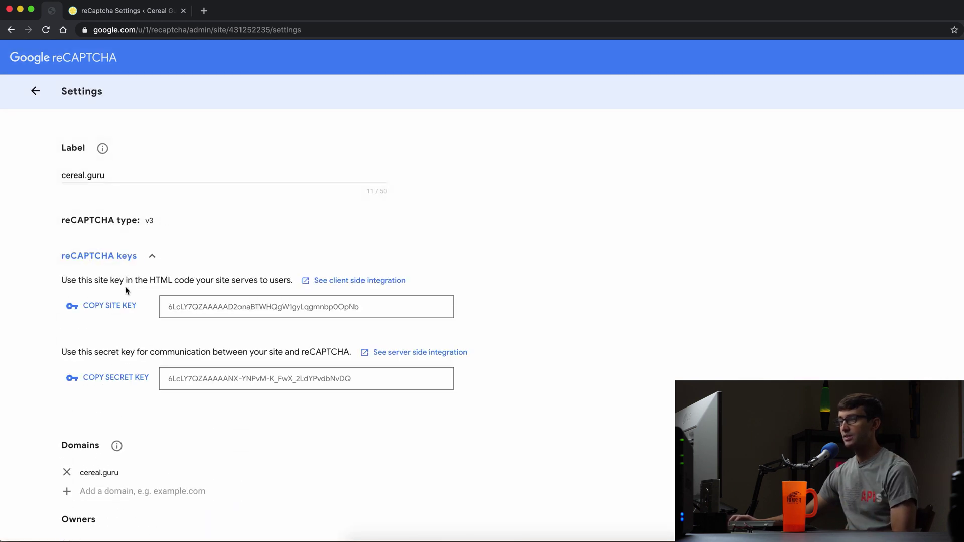
{"action": "left_click", "coordinate": [111, 307]}
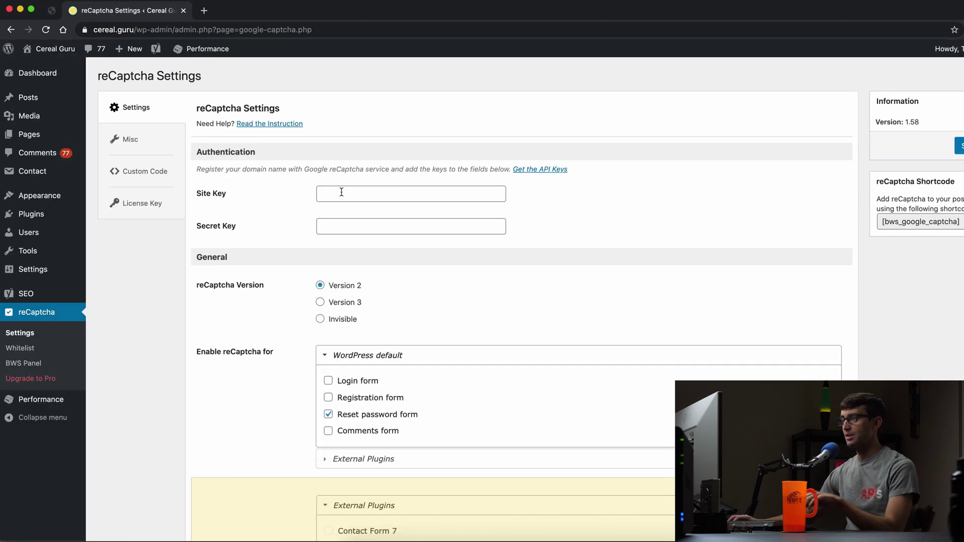
Paste the Google site key into Site Key, then copy the secret key into Secret Key
{"action": "left_click", "coordinate": [341, 192]}
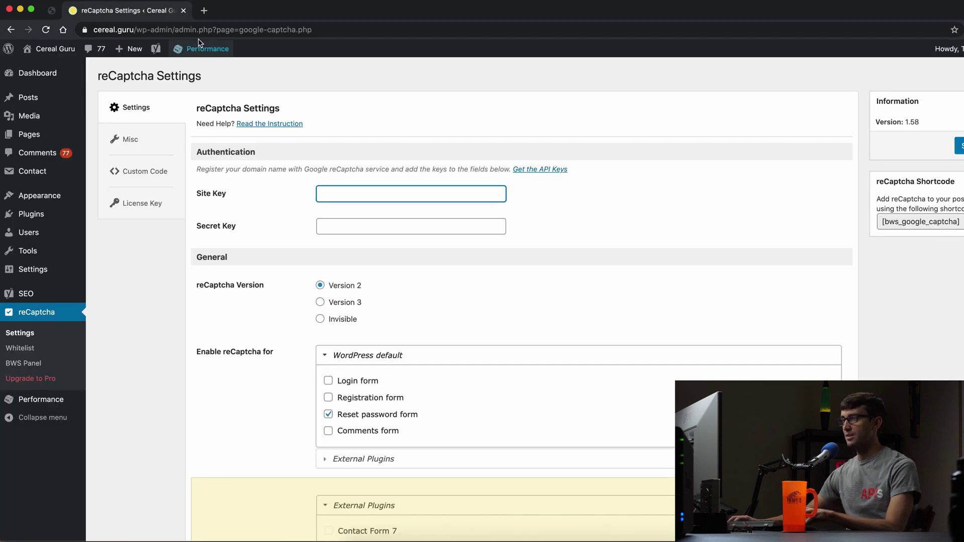
{"action": "key", "text": "super+v"}
{"action": "left_click", "coordinate": [54, 14]}
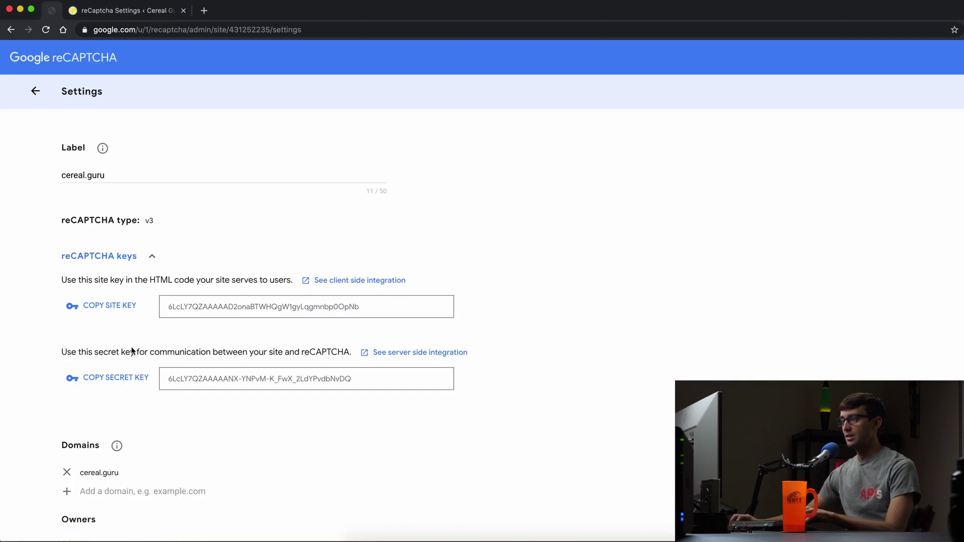
{"action": "left_click", "coordinate": [131, 377]}
{"action": "left_click", "coordinate": [138, 11]}
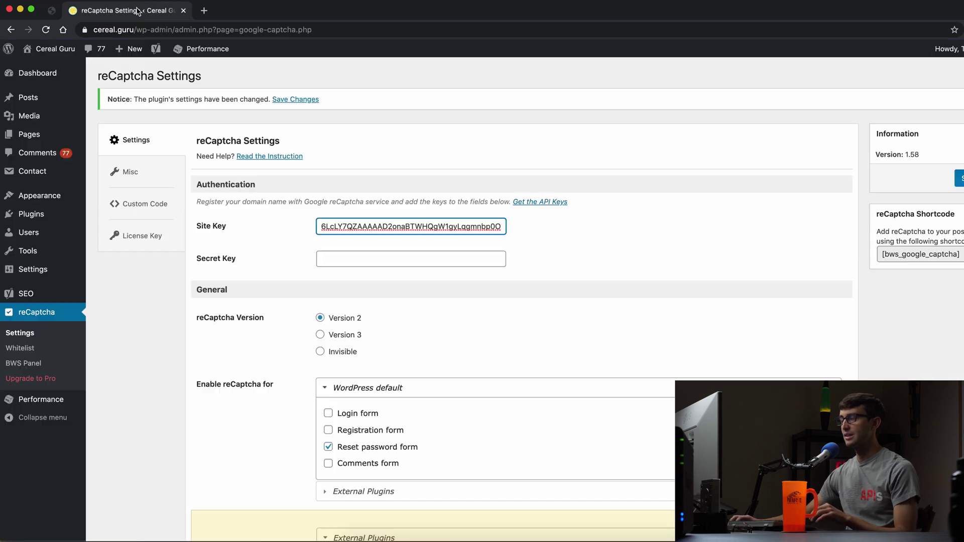
{"action": "left_click", "coordinate": [339, 260]}
{"action": "key", "text": "super+v"}
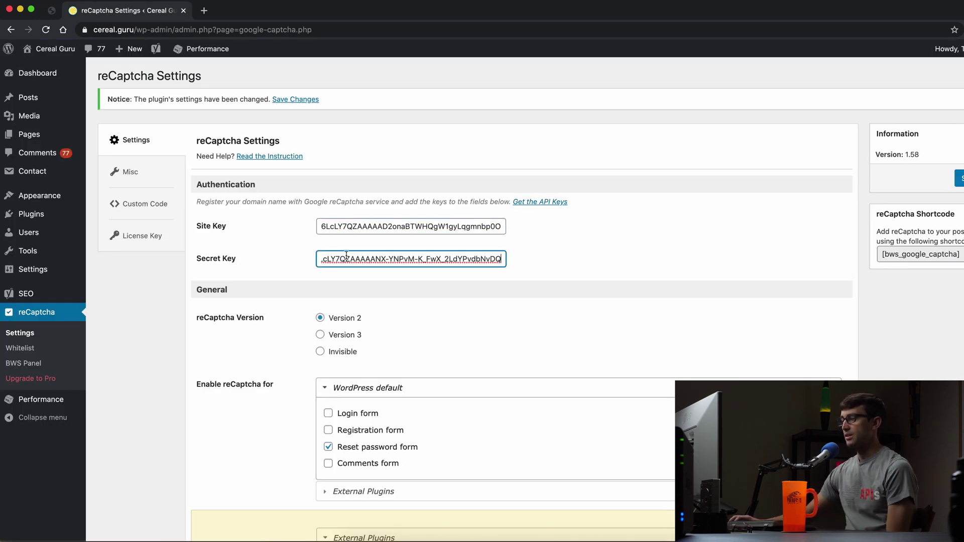
Choose reCaptcha Version 3, untick Reset password form and tick Comments form
{"action": "scroll", "coordinate": [315, 299], "scroll_direction": "down", "scroll_amount": 1}
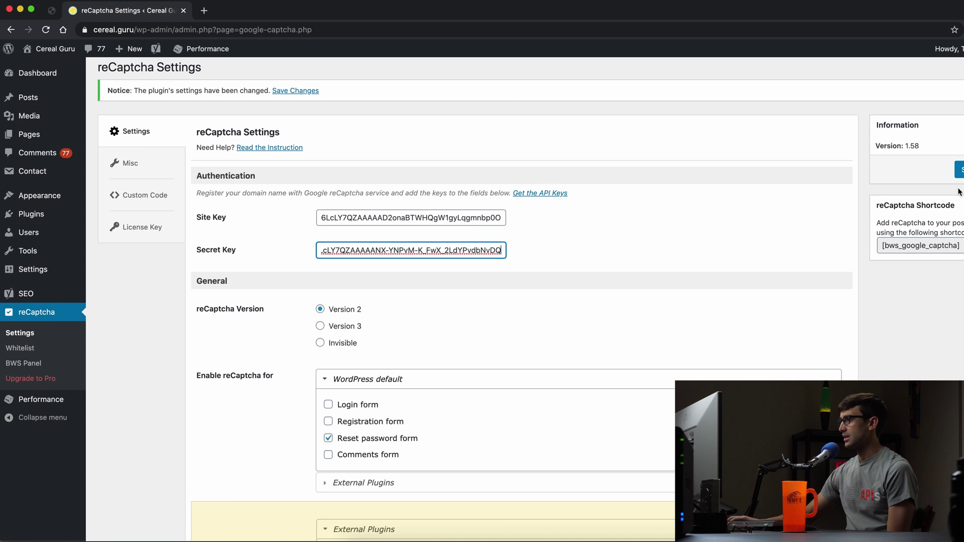
{"action": "scroll", "coordinate": [902, 189], "scroll_direction": "down", "scroll_amount": 3}
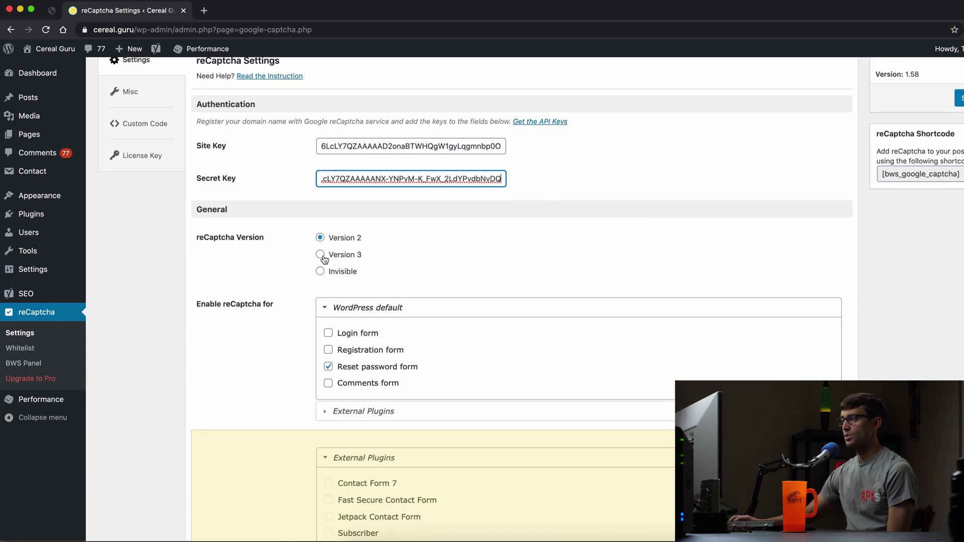
{"action": "left_click", "coordinate": [321, 256]}
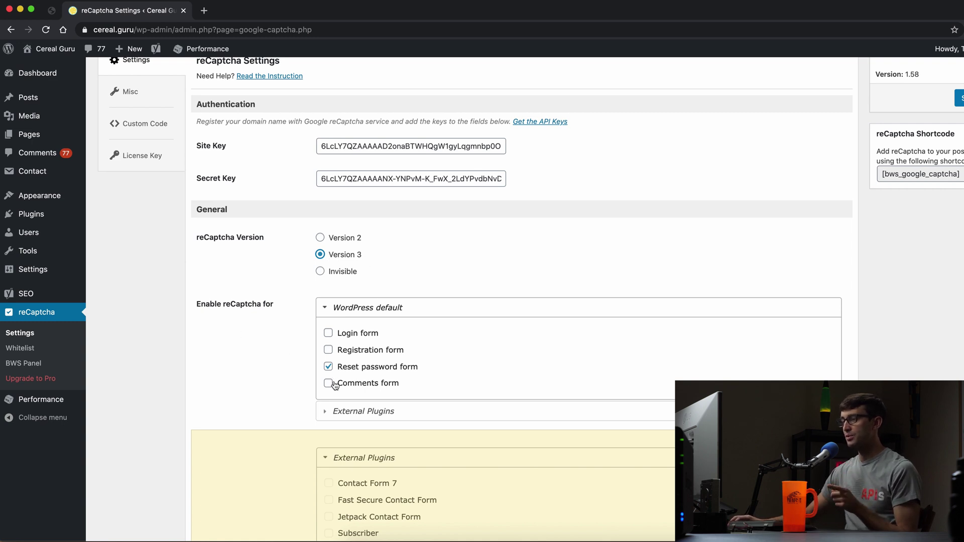
{"action": "left_click", "coordinate": [328, 367]}
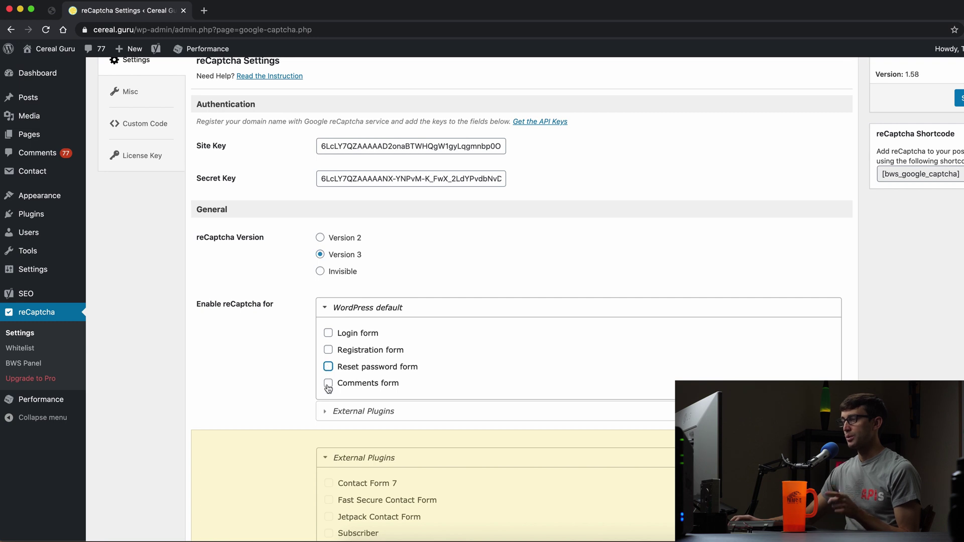
{"action": "left_click", "coordinate": [329, 385]}
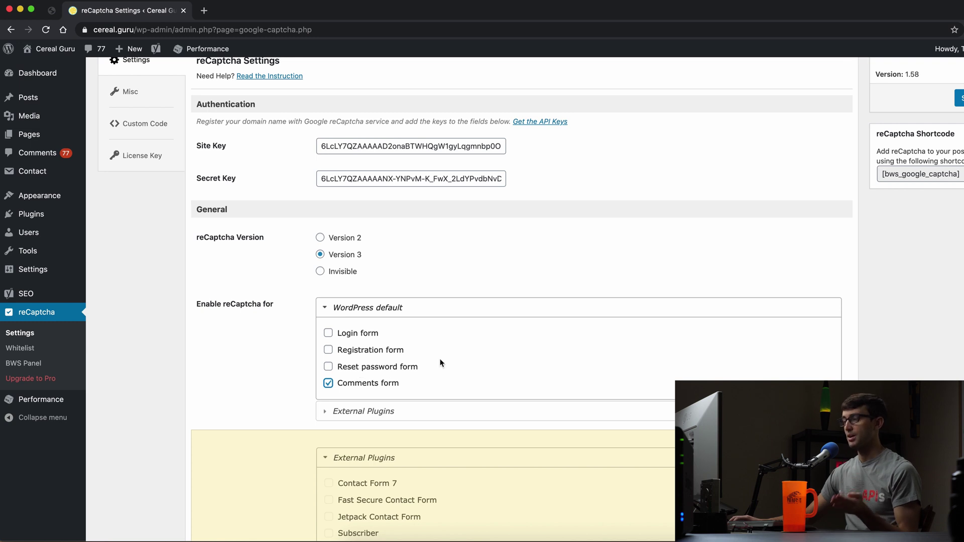
Save the reCaptcha settings, then load cereal.guru in a new browser tab
{"action": "scroll", "coordinate": [564, 349], "scroll_direction": "up", "scroll_amount": 3}
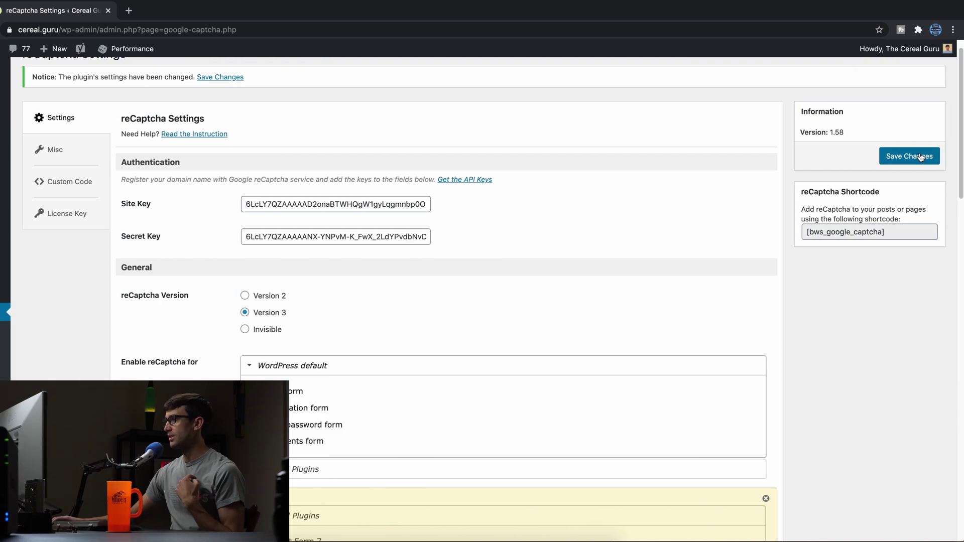
{"action": "left_click", "coordinate": [916, 158]}
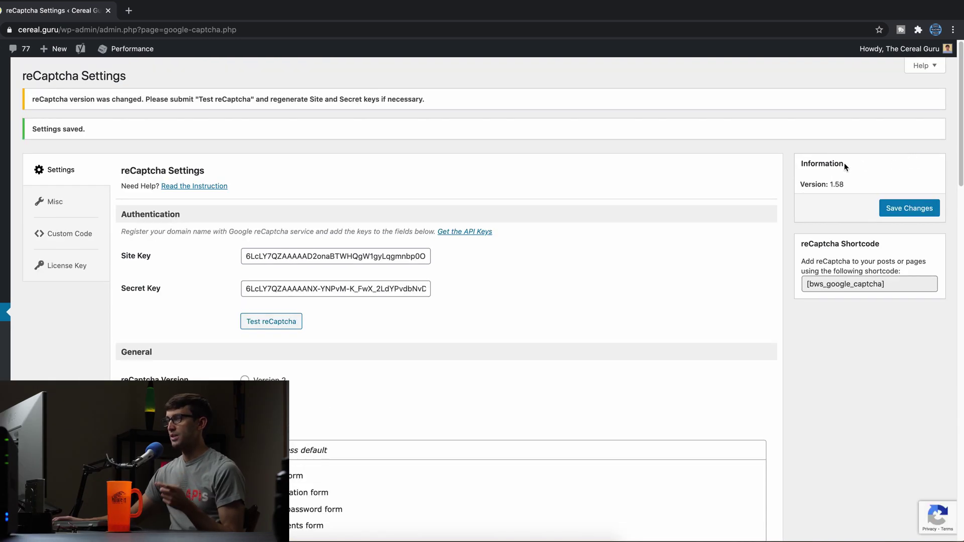
{"action": "left_click", "coordinate": [129, 10]}
{"action": "type", "text": "cereal.guru"}
{"action": "key", "text": "Return"}
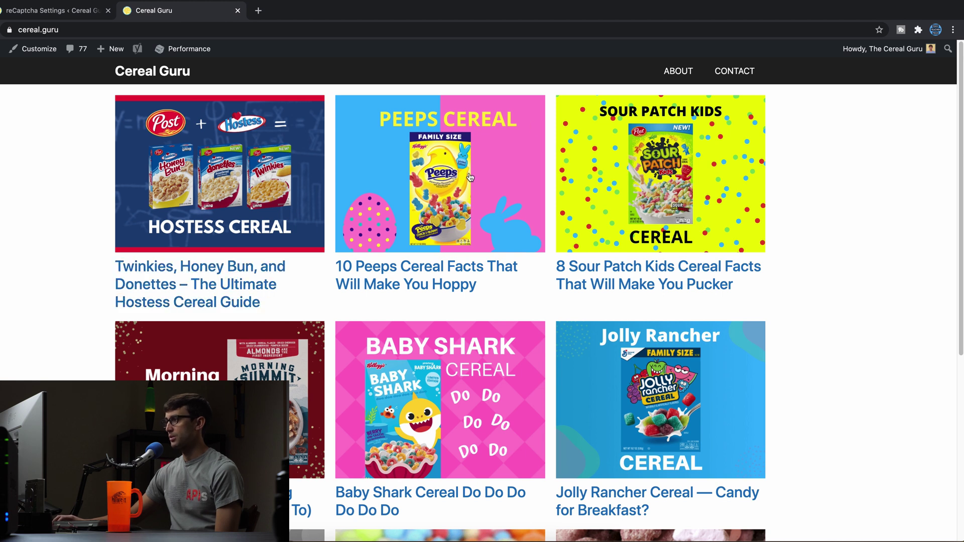
Open the '8 Sour Patch Kids Cereal Facts' post and scroll down to its Leave a Comment form
{"action": "left_click", "coordinate": [664, 183]}
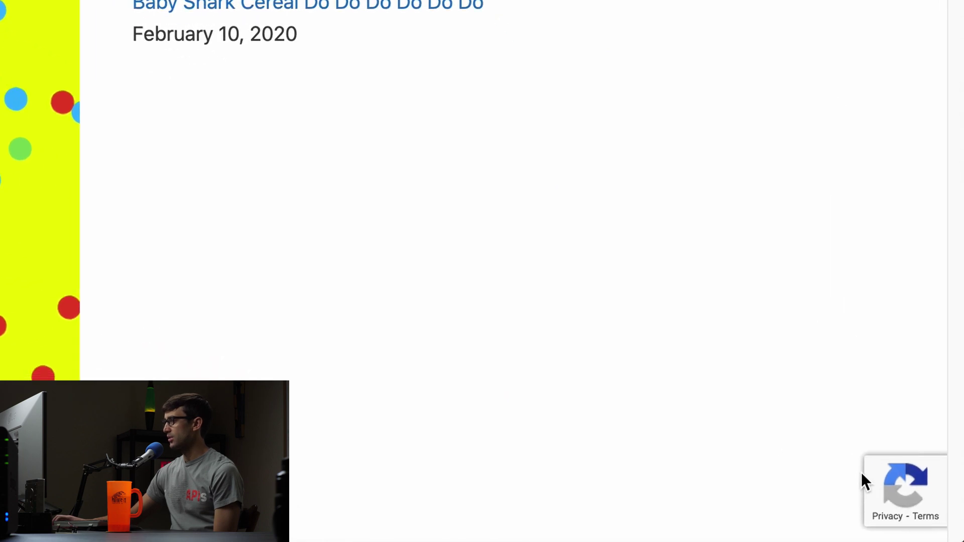
{"action": "mouse_move", "coordinate": [925, 482]}
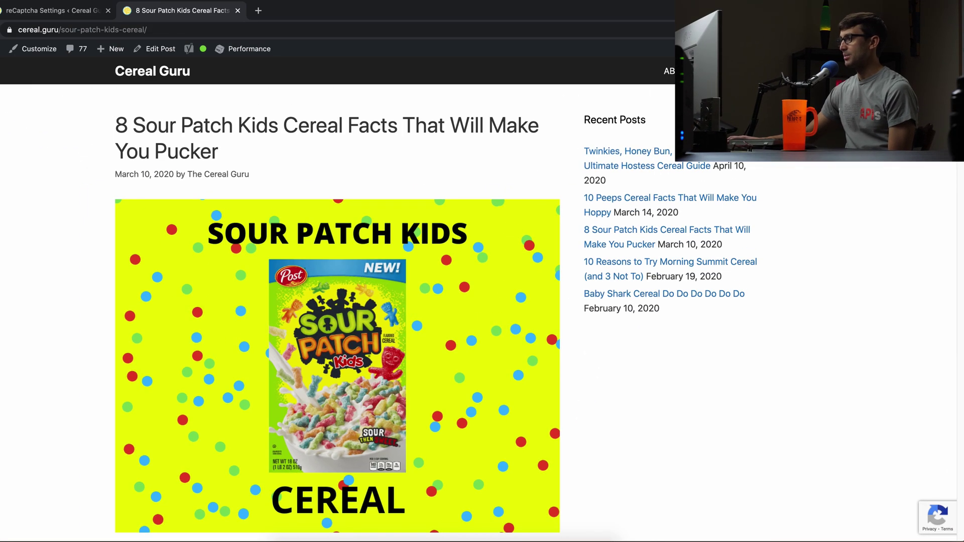
{"action": "left_click_drag", "start_coordinate": [952, 41], "coordinate": [945, 510]}
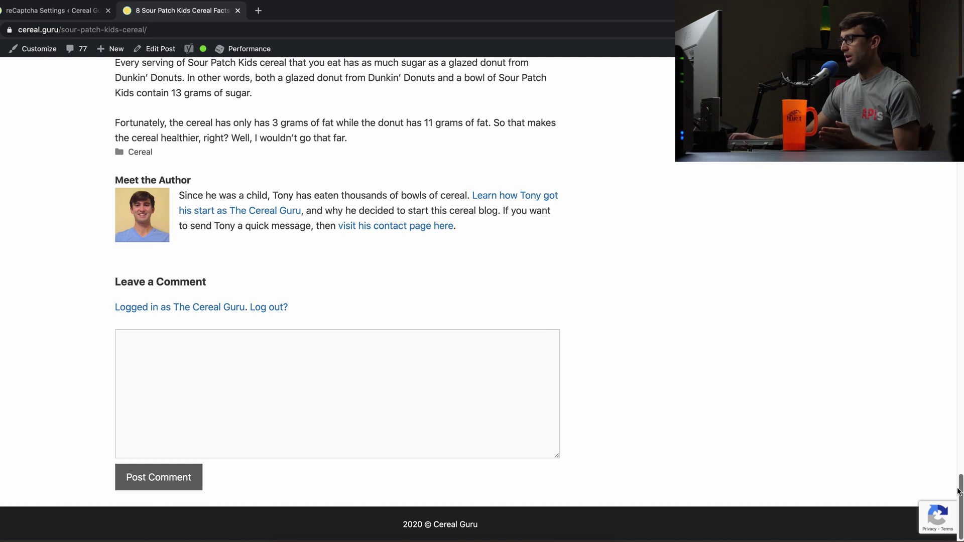
Focus the post's empty comment box, scroll to the top, and return to the reCaptcha Settings tab
{"action": "scroll", "coordinate": [959, 490], "scroll_direction": "up", "scroll_amount": 1}
{"action": "scroll", "coordinate": [956, 491], "scroll_direction": "down", "scroll_amount": 1}
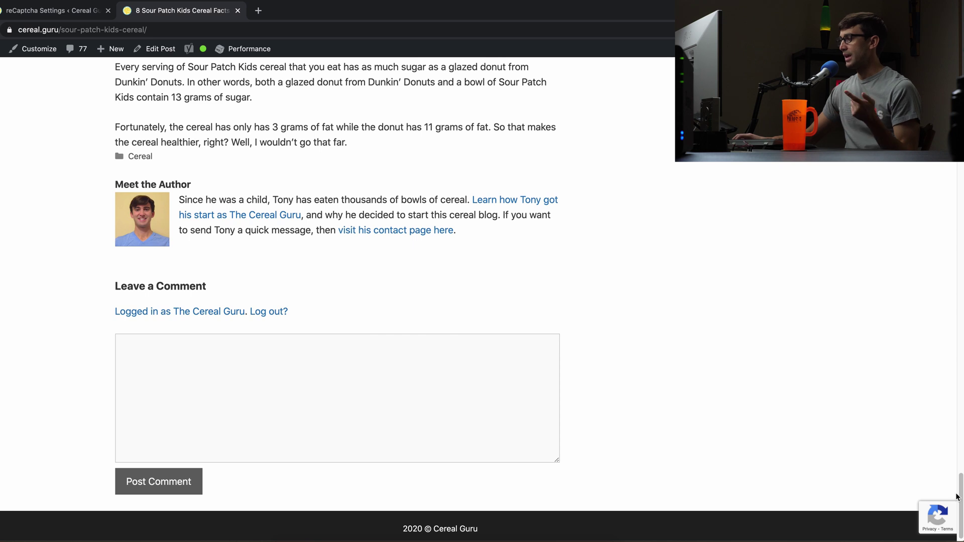
{"action": "left_click", "coordinate": [387, 392]}
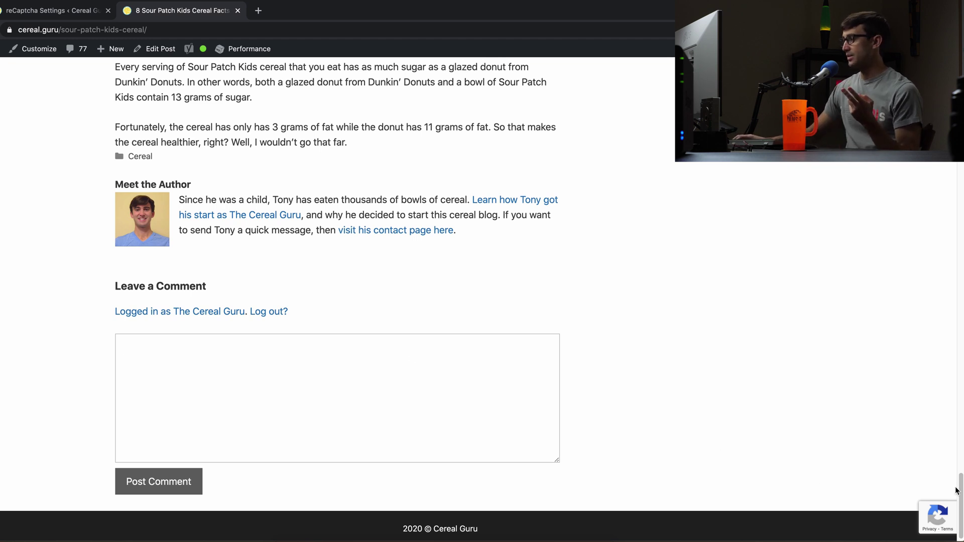
{"action": "left_click_drag", "start_coordinate": [959, 504], "coordinate": [960, 165]}
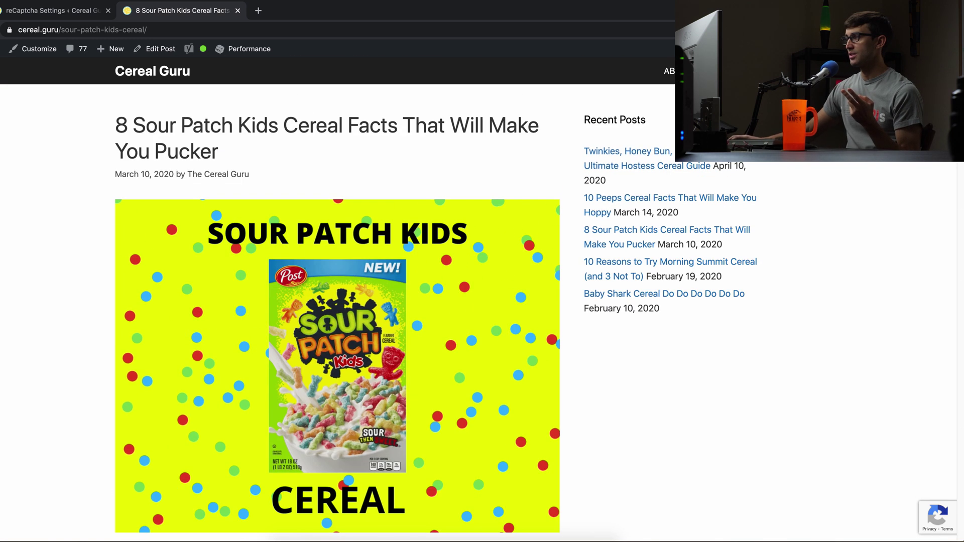
{"action": "left_click", "coordinate": [59, 11]}
{"action": "scroll", "coordinate": [308, 495], "scroll_direction": "down", "scroll_amount": 2}
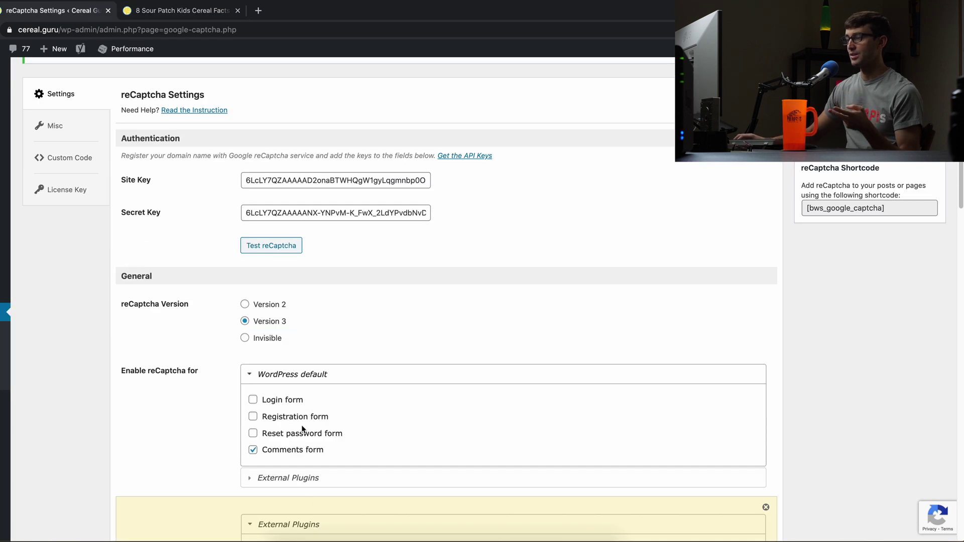